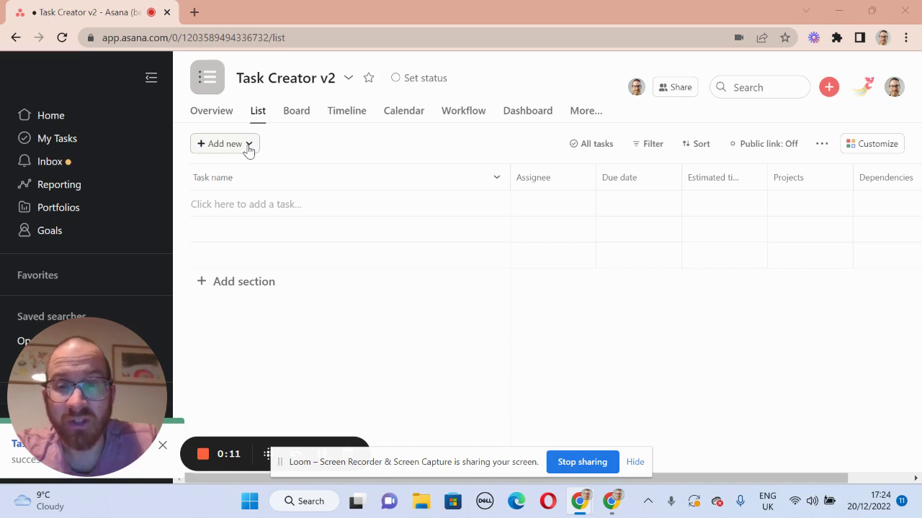
- Add 'Task I want done' from its template to Task Creator v2, then expand its two subtasks
{"action": "left_click", "coordinate": [248, 146]}
{"action": "left_click", "coordinate": [268, 281]}
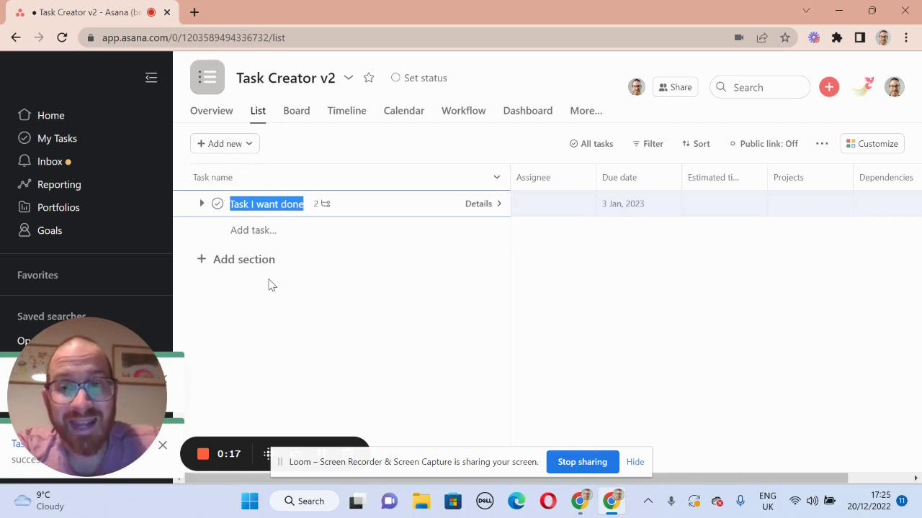
{"action": "left_click", "coordinate": [202, 205]}
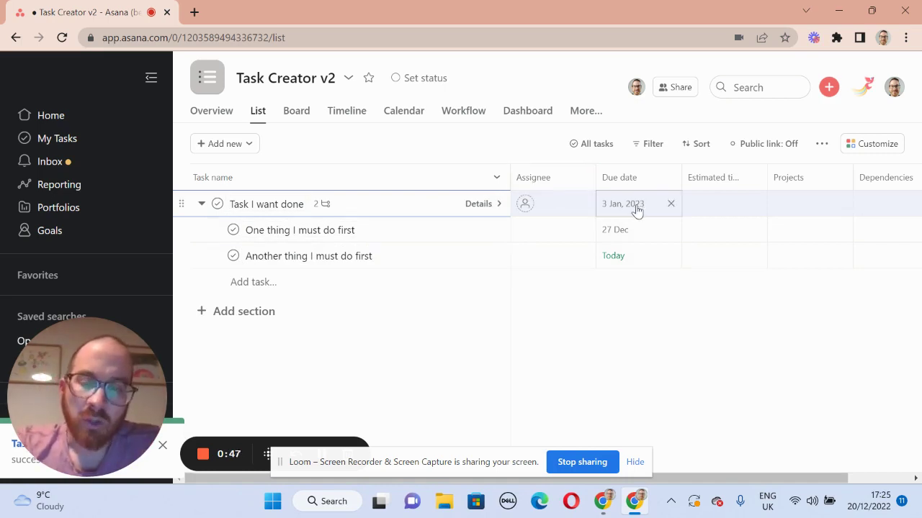
- Add 'Task I want done' and both its subtasks to Task Creator v2, then clear the selection
{"action": "left_click", "coordinate": [360, 204]}
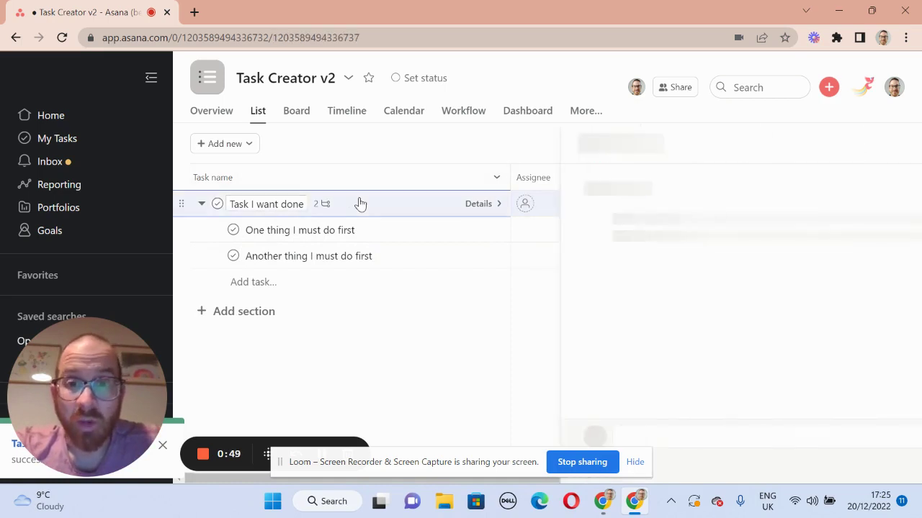
{"action": "left_click", "coordinate": [358, 256], "text": "shift"}
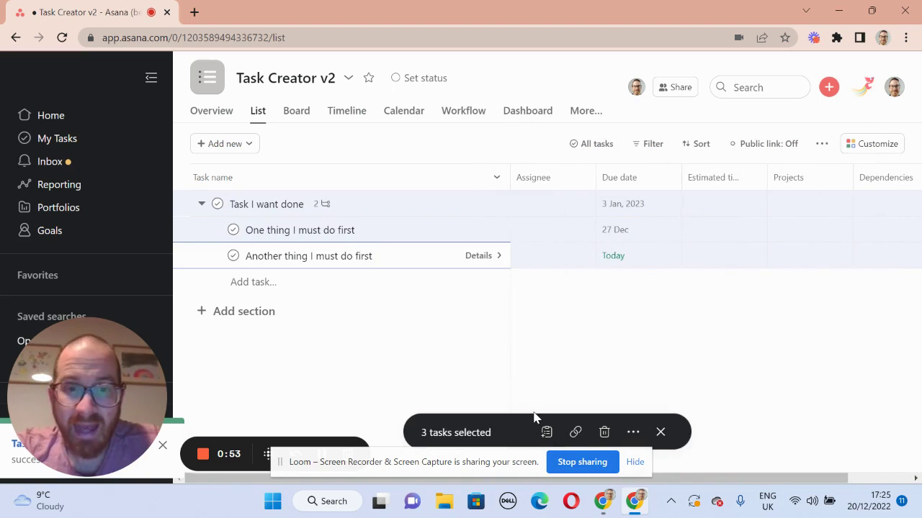
{"action": "left_click", "coordinate": [547, 432]}
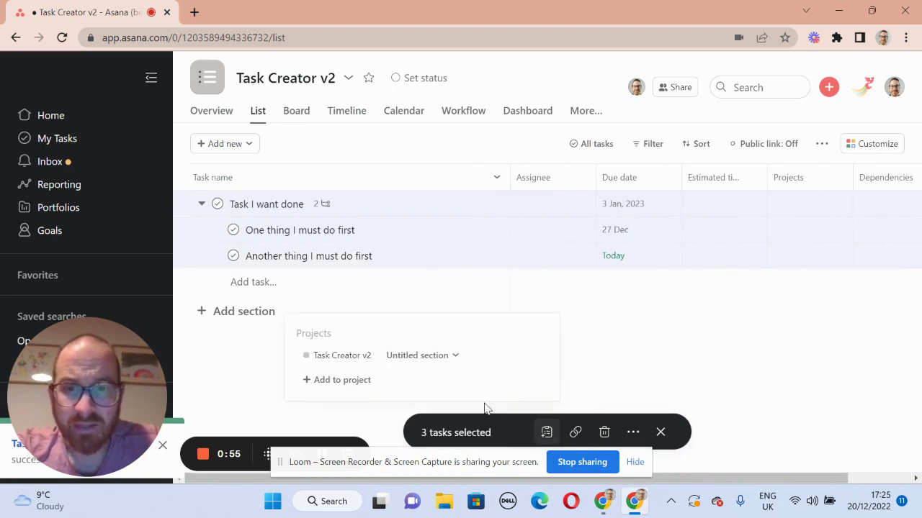
{"action": "left_click", "coordinate": [349, 380]}
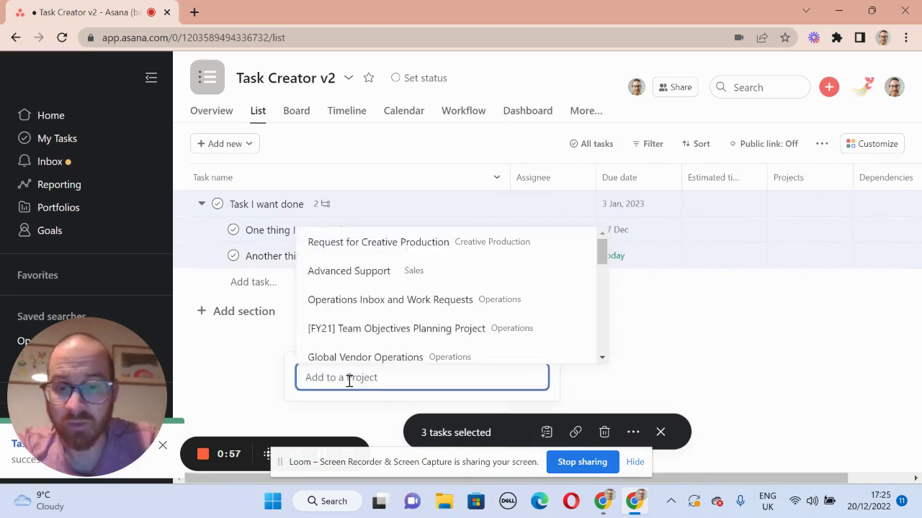
{"action": "type", "text": "crea"}
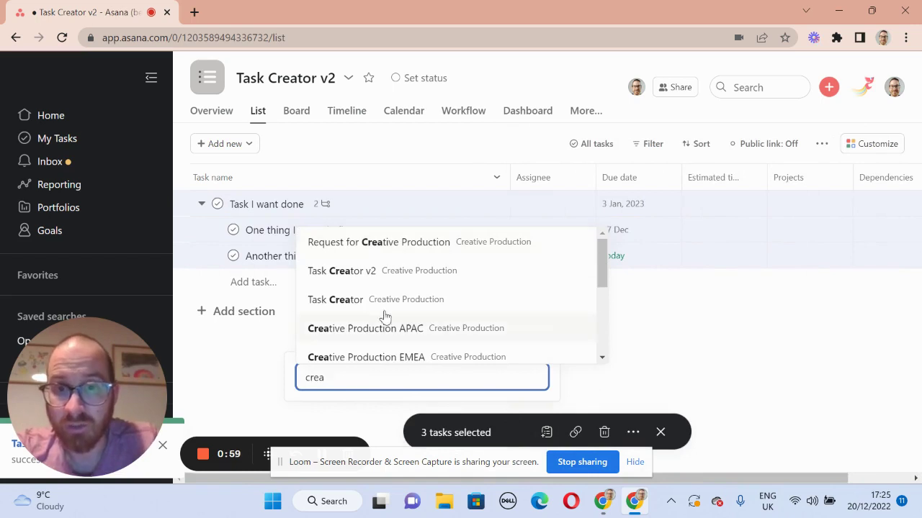
{"action": "left_click", "coordinate": [388, 281]}
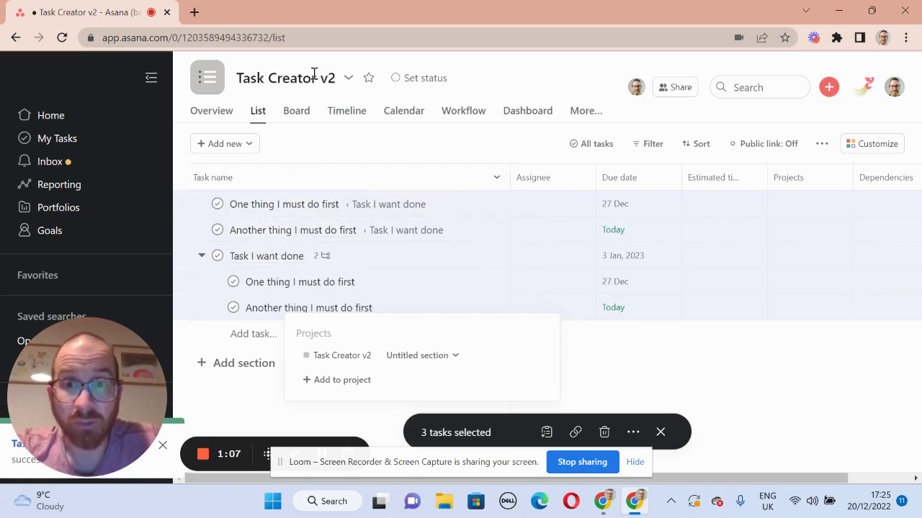
{"action": "left_click", "coordinate": [684, 363]}
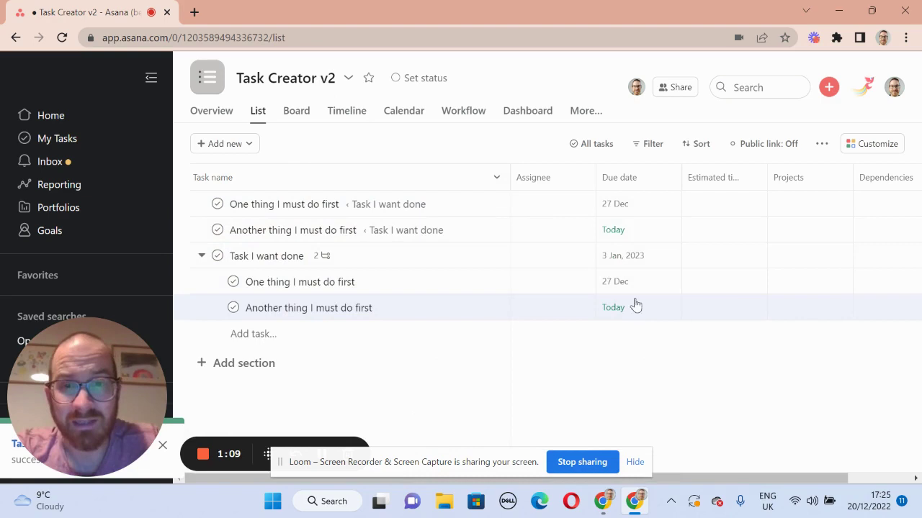
- Shift all three task bars on the timeline so the main task ends 14 Feb, subtasks 31 Jan and 7 Feb
{"action": "left_click", "coordinate": [353, 113]}
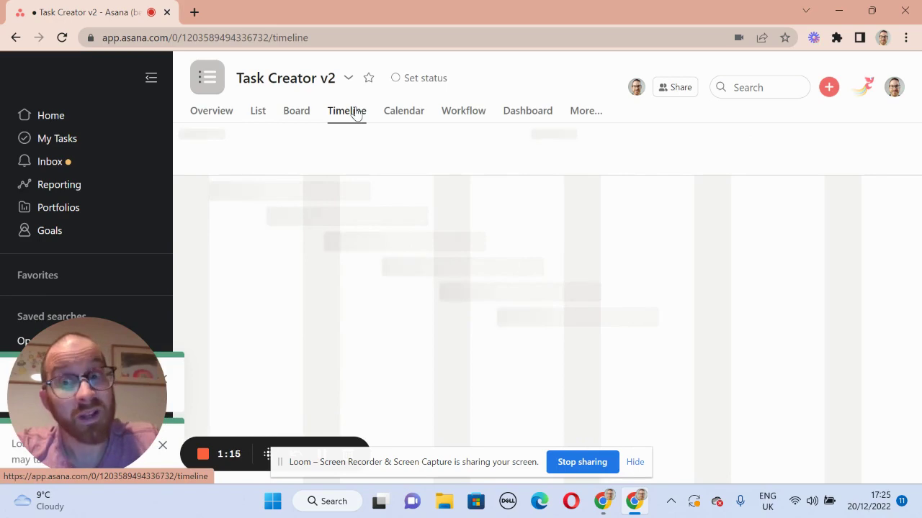
{"action": "left_click_drag", "start_coordinate": [763, 360], "coordinate": [329, 196]}
{"action": "left_click_drag", "start_coordinate": [734, 255], "coordinate": [833, 261]}
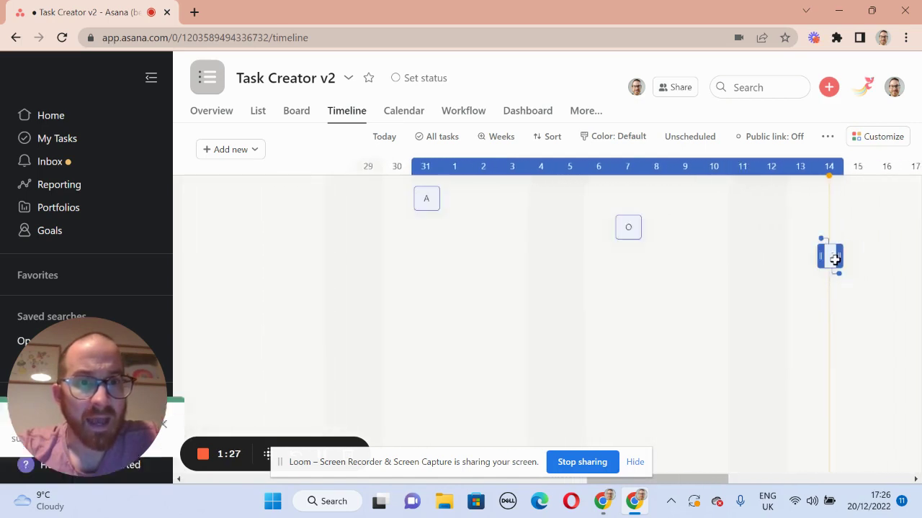
{"action": "left_click", "coordinate": [257, 111]}
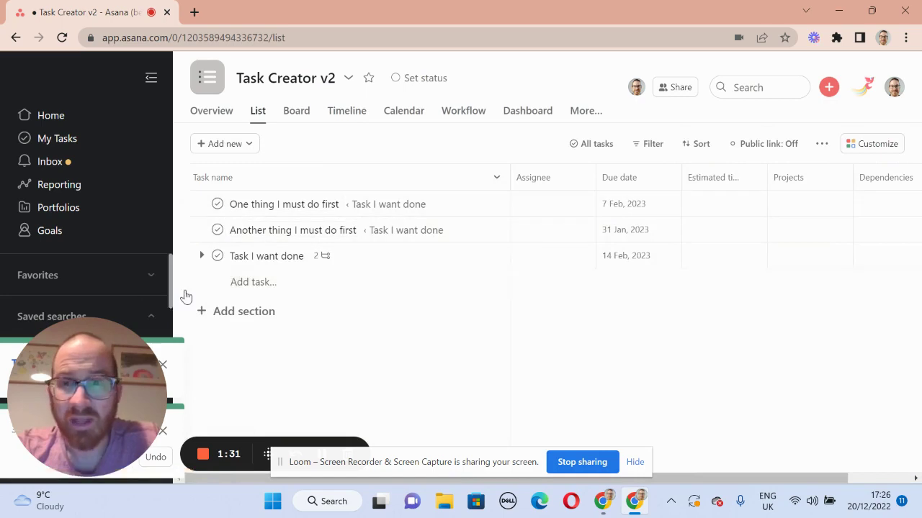
- Remove 'One thing I must do first' and 'Another thing I must do first' from the Task Creator v2 project
{"action": "left_click", "coordinate": [201, 256]}
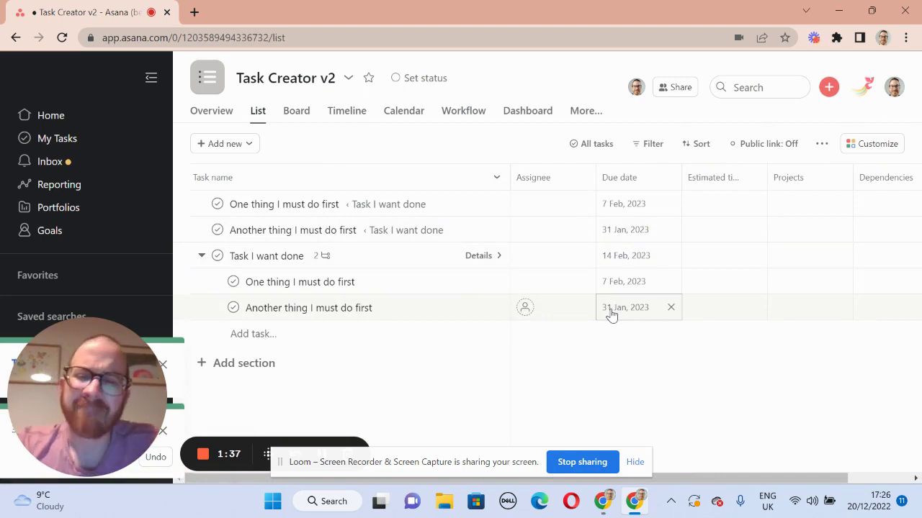
{"action": "left_click", "coordinate": [475, 205]}
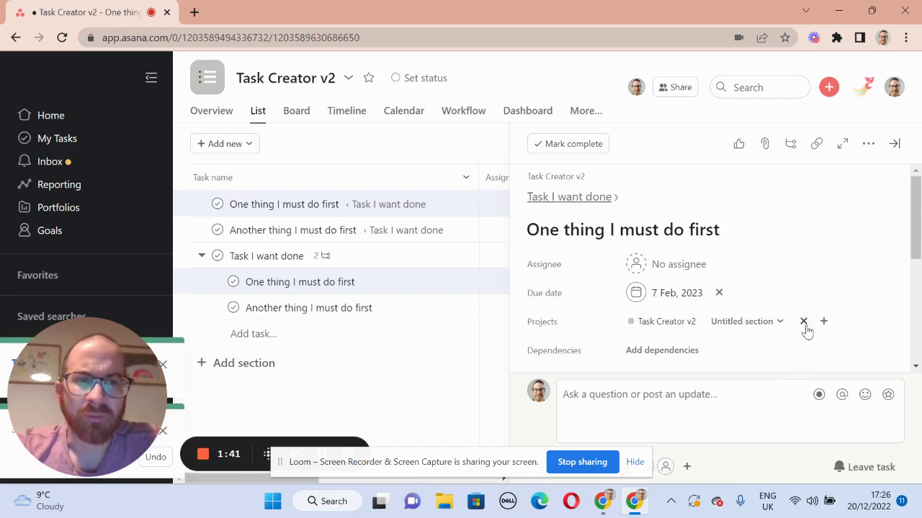
{"action": "left_click", "coordinate": [805, 324]}
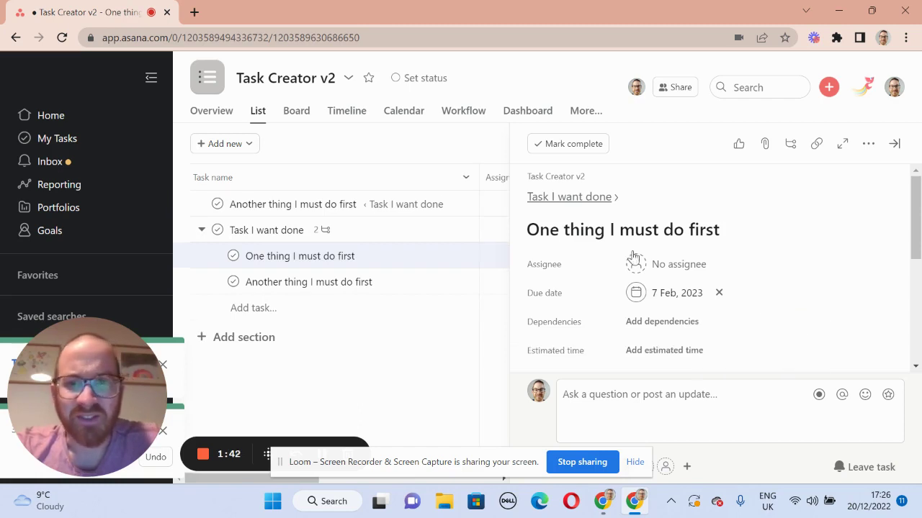
{"action": "left_click", "coordinate": [437, 206]}
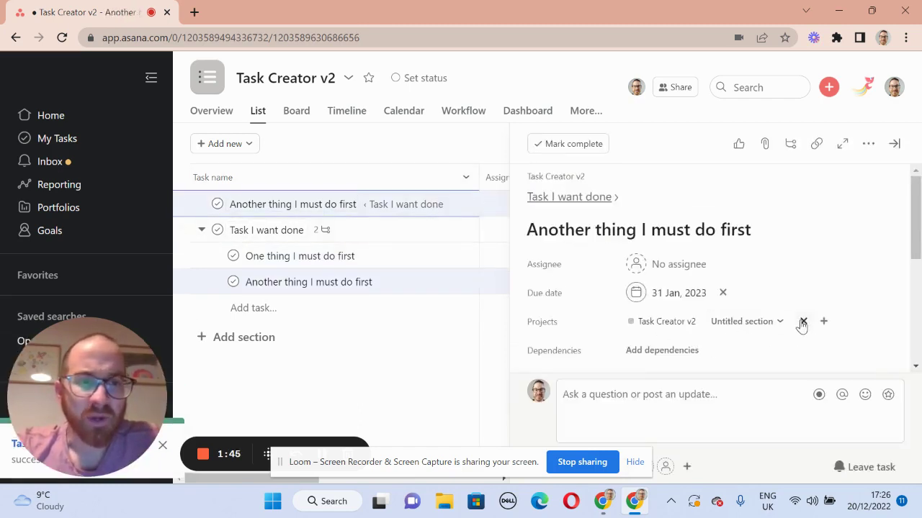
{"action": "left_click", "coordinate": [802, 324]}
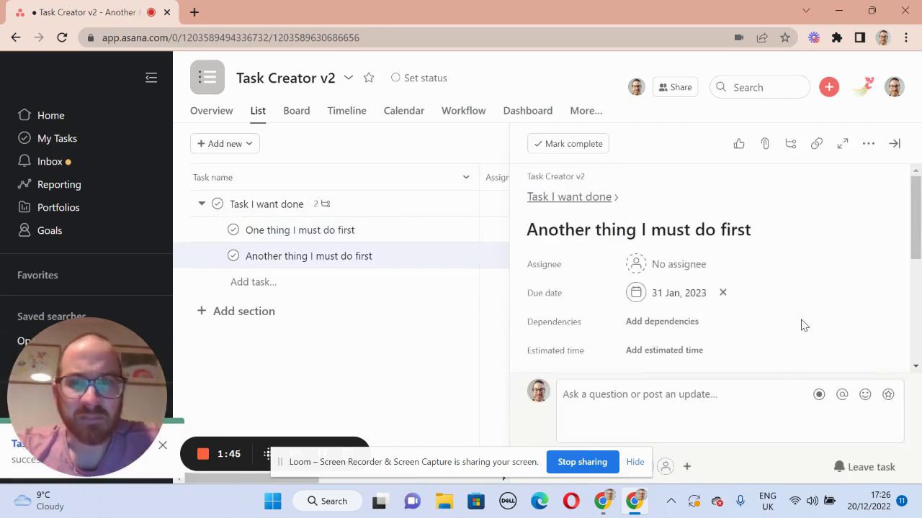
{"action": "left_click", "coordinate": [374, 204]}
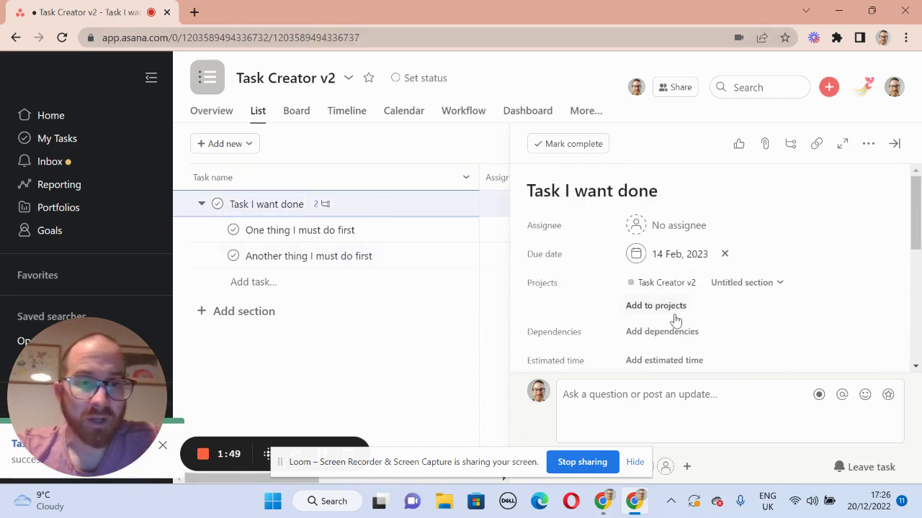
- Add 'Task I want done' to Request for Creative Production and remove it from Task Creator v2
{"action": "left_click", "coordinate": [673, 307]}
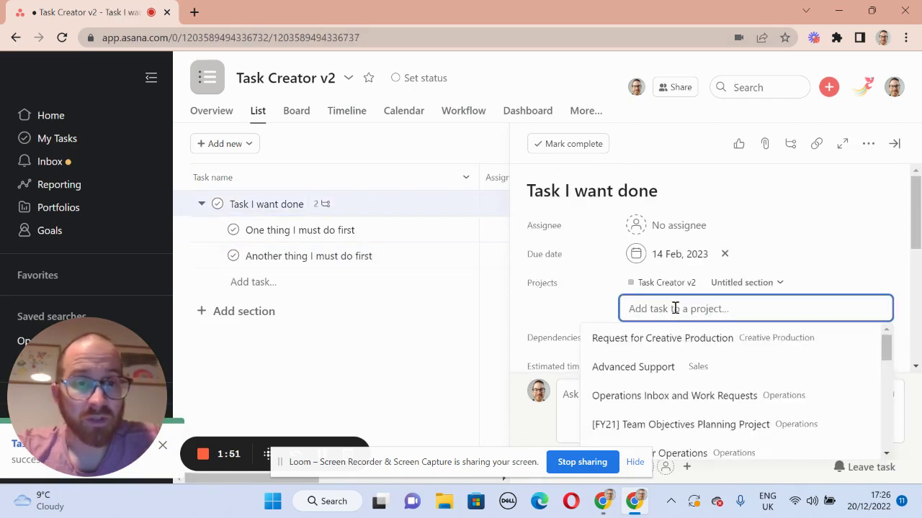
{"action": "left_click", "coordinate": [685, 339]}
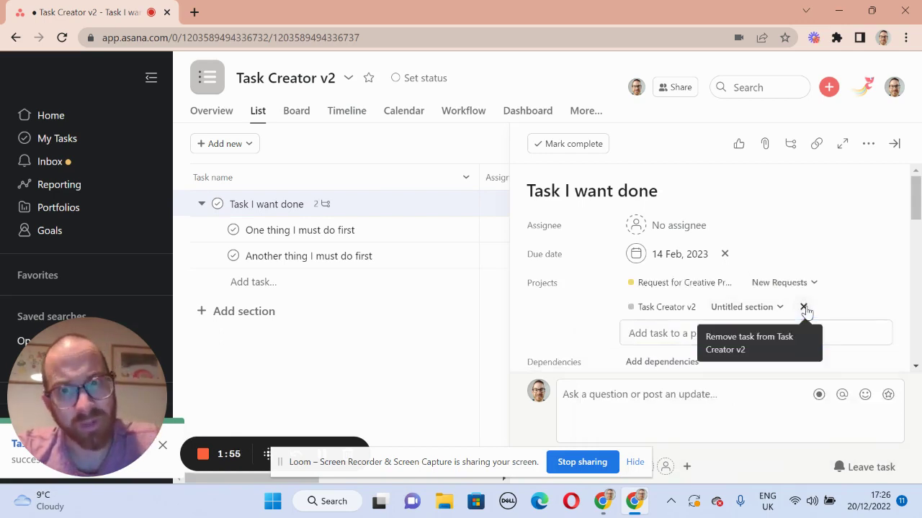
{"action": "left_click", "coordinate": [804, 307]}
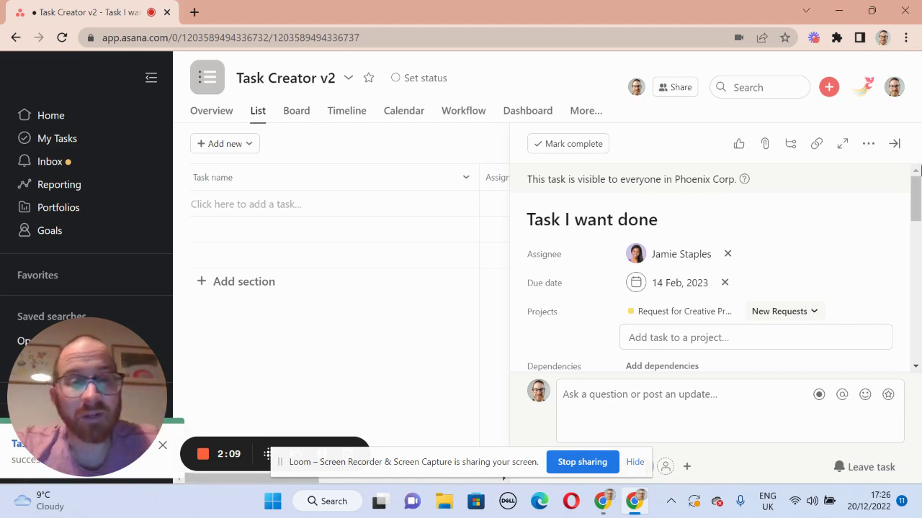
{"action": "left_click", "coordinate": [894, 145]}
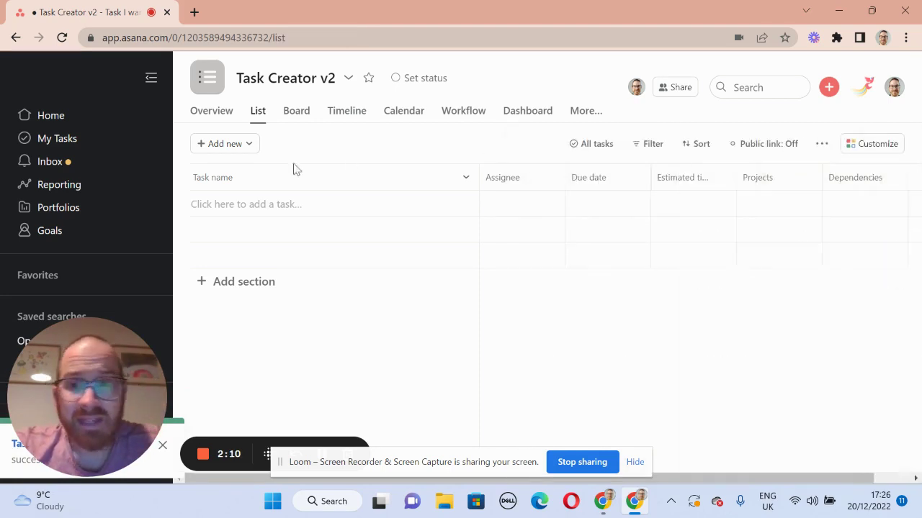
- Re-add 'Task I want done' from its template with subtasks expanded, and open the project actions menu
{"action": "left_click", "coordinate": [256, 144]}
{"action": "left_click", "coordinate": [263, 284]}
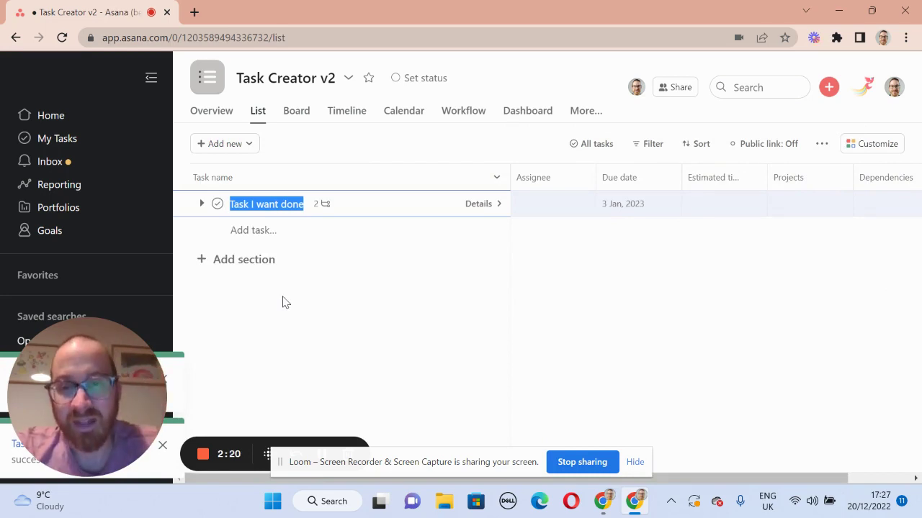
{"action": "left_click", "coordinate": [202, 204]}
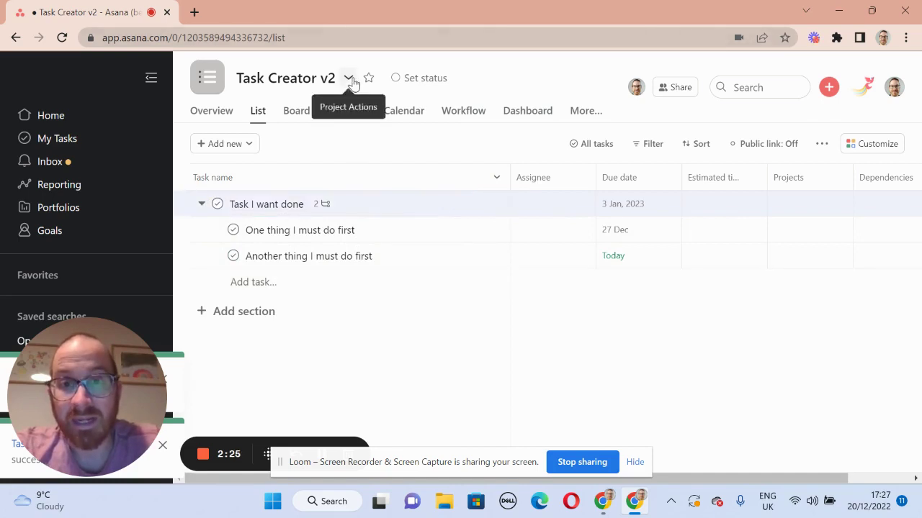
{"action": "left_click", "coordinate": [350, 80]}
- Save Task Creator v2 as a new template titled 'Task Creator v3'
{"action": "left_click", "coordinate": [374, 249]}
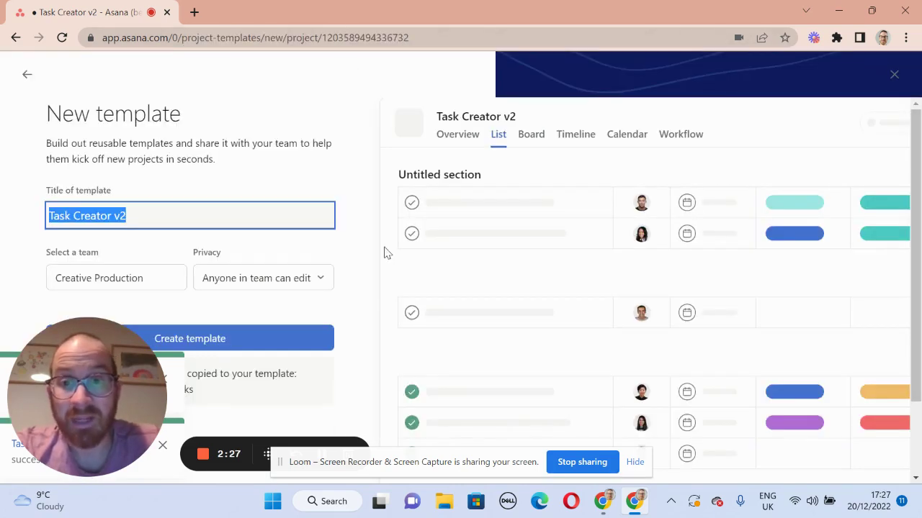
{"action": "key", "text": "End"}
{"action": "key", "text": "BackSpace"}
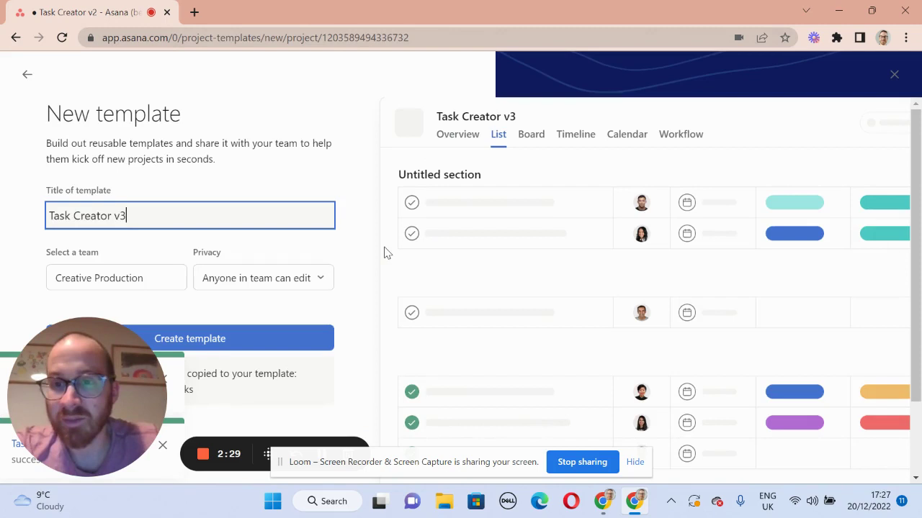
{"action": "left_click", "coordinate": [227, 349]}
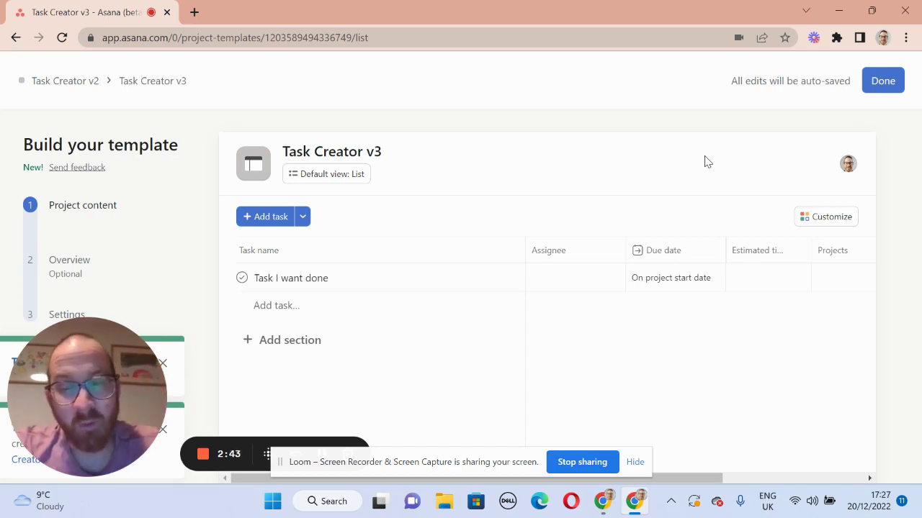
- Switch the template's scheduling to 'Before project due date' and update all tasks
{"action": "left_click", "coordinate": [689, 286]}
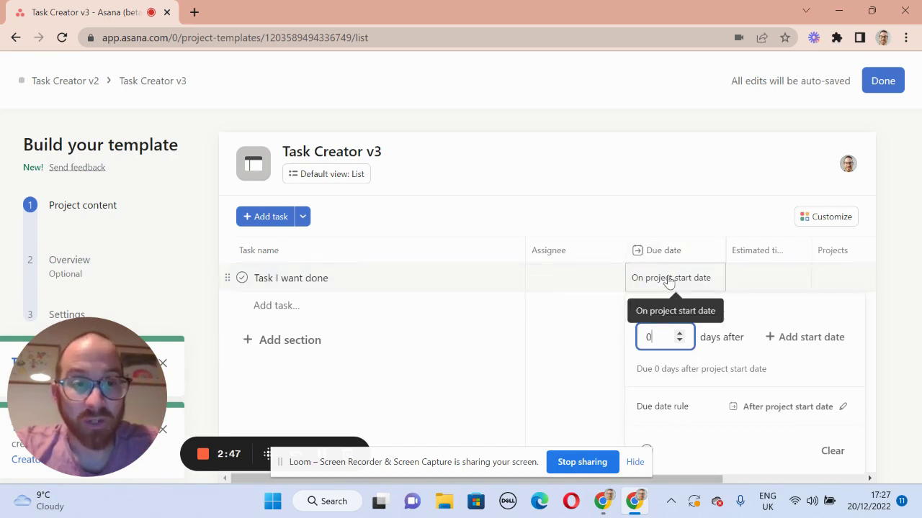
{"action": "key", "text": "Escape"}
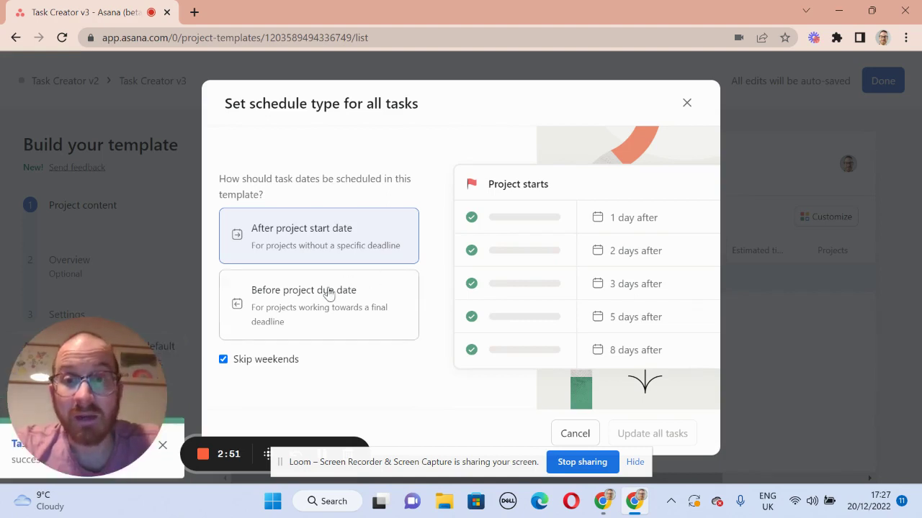
{"action": "left_click", "coordinate": [316, 299]}
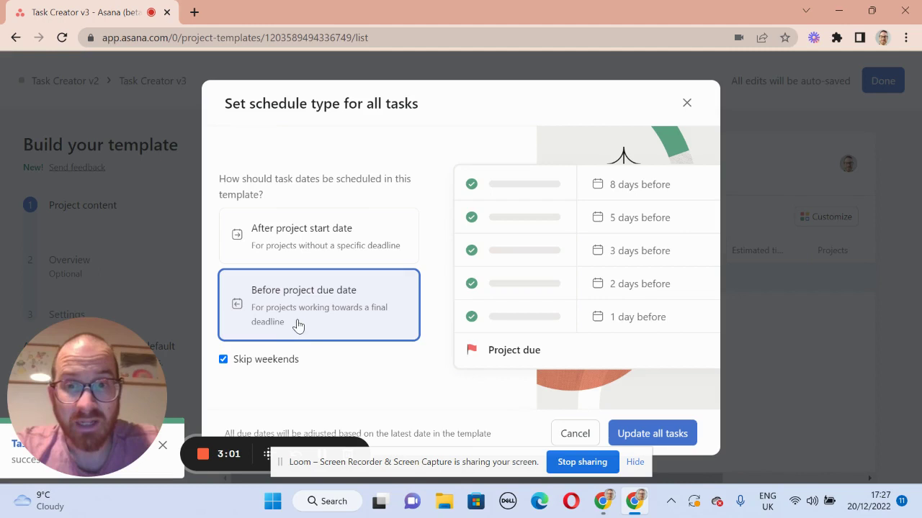
{"action": "left_click", "coordinate": [644, 438]}
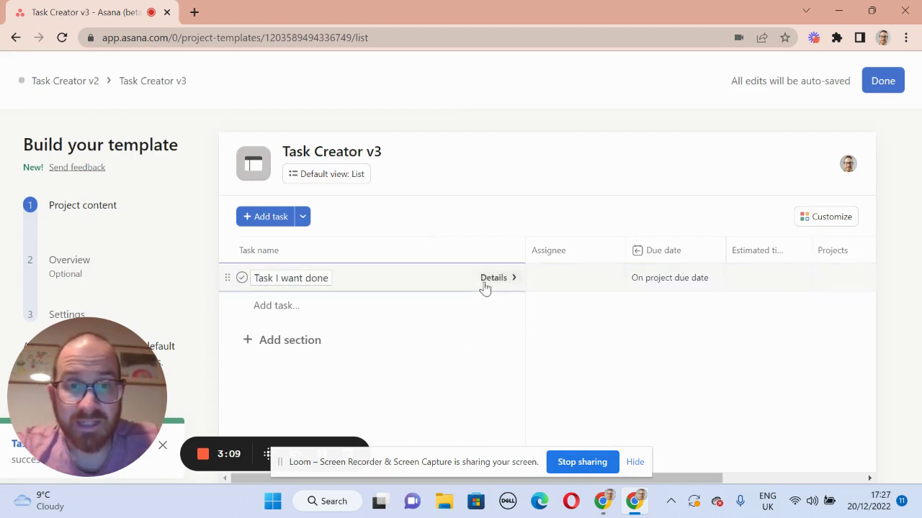
{"action": "left_click", "coordinate": [486, 282]}
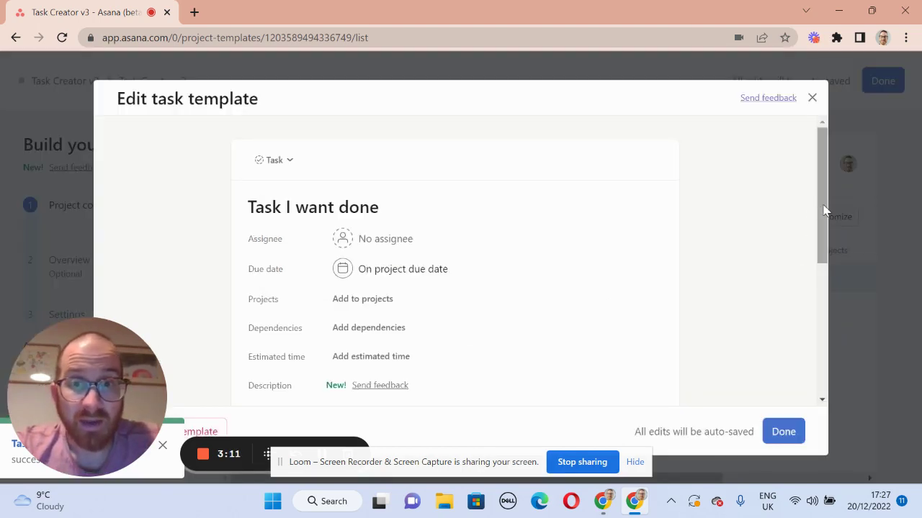
{"action": "left_click_drag", "start_coordinate": [825, 210], "coordinate": [823, 308]}
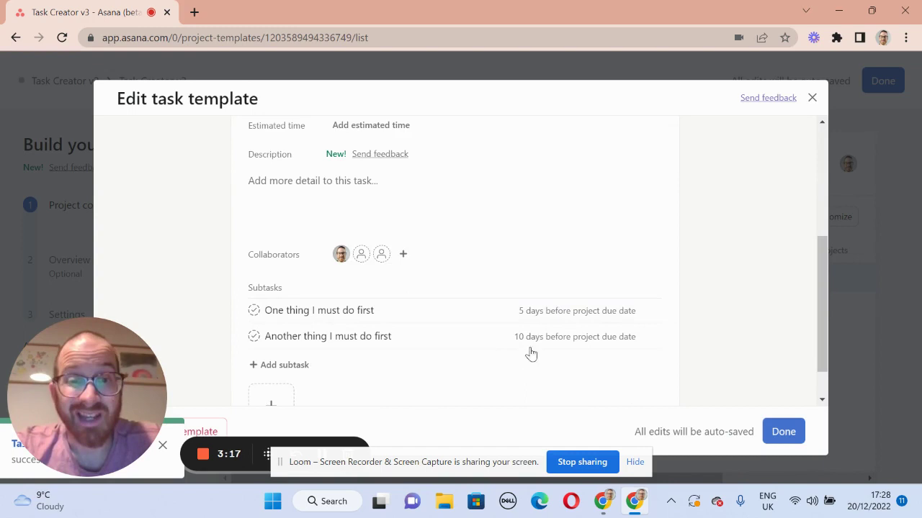
{"action": "left_click", "coordinate": [771, 431]}
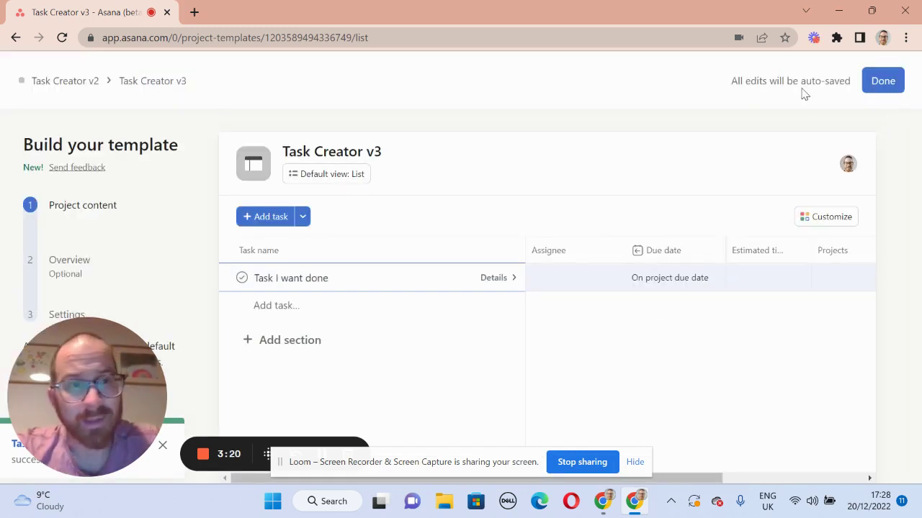
{"action": "left_click", "coordinate": [883, 81]}
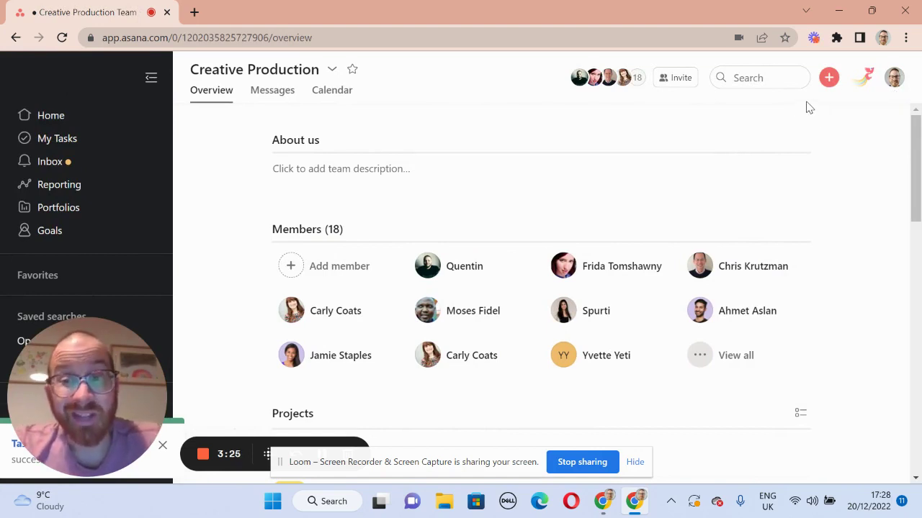
- Start a new project using the Task Creator v3 template
{"action": "left_click", "coordinate": [828, 78]}
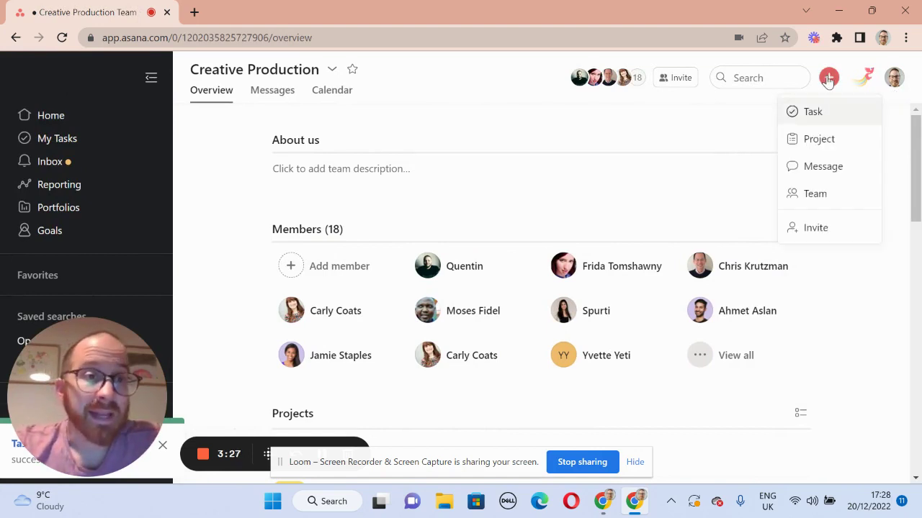
{"action": "left_click", "coordinate": [824, 144]}
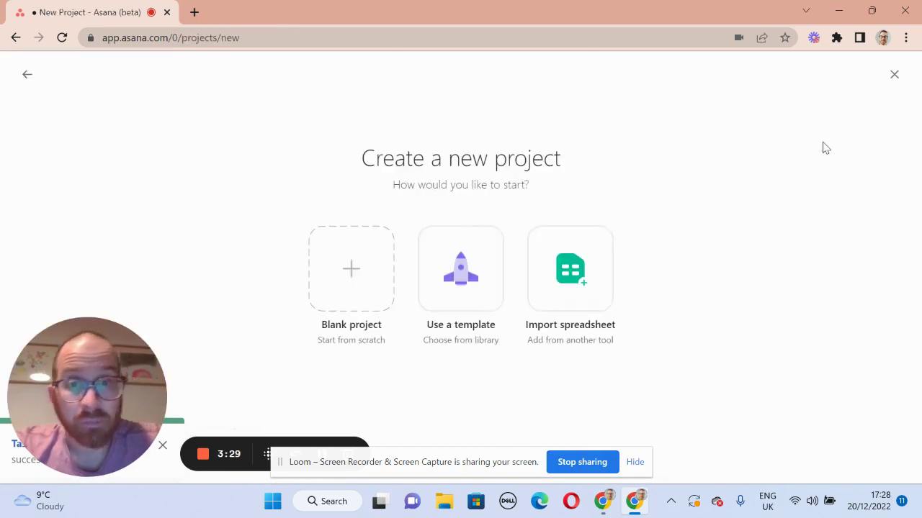
{"action": "left_click", "coordinate": [468, 280]}
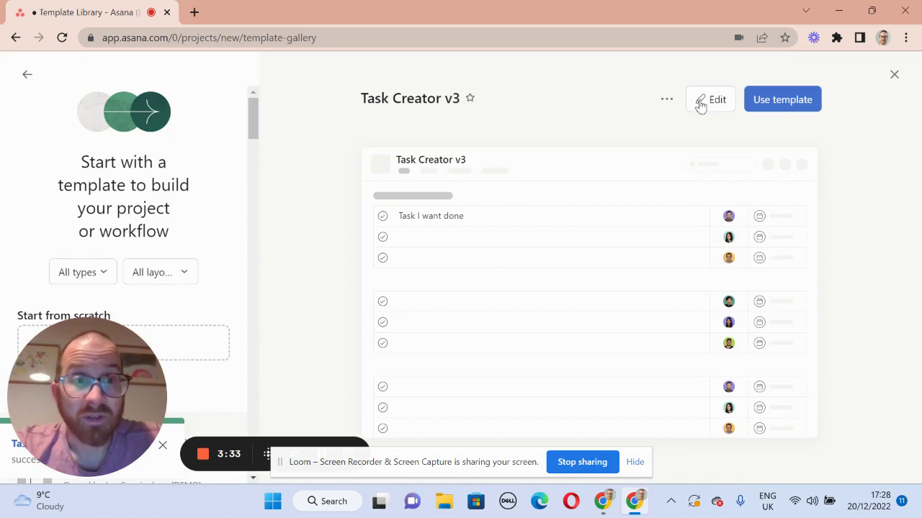
{"action": "left_click", "coordinate": [753, 103]}
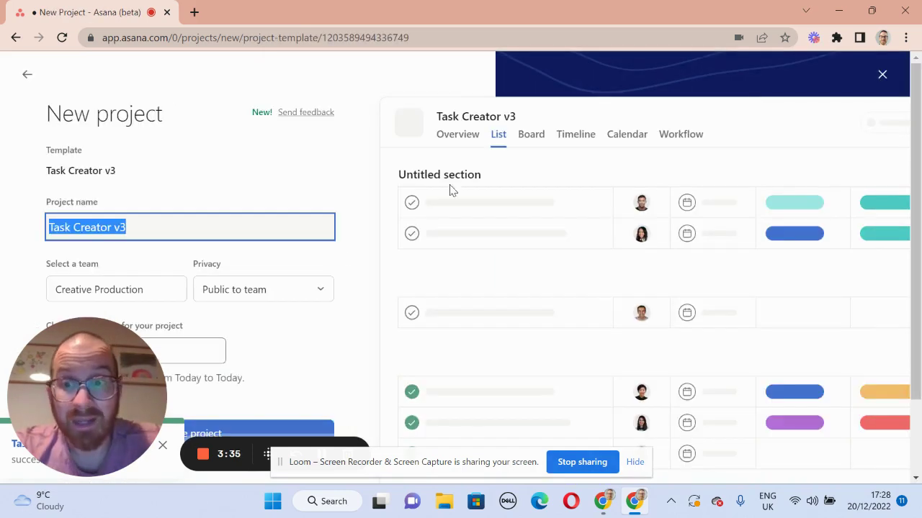
- Set the new project's due date to 14 Feb 2023 and create the Task Creator v3 project
{"action": "left_click_drag", "start_coordinate": [84, 364], "coordinate": [93, 183]}
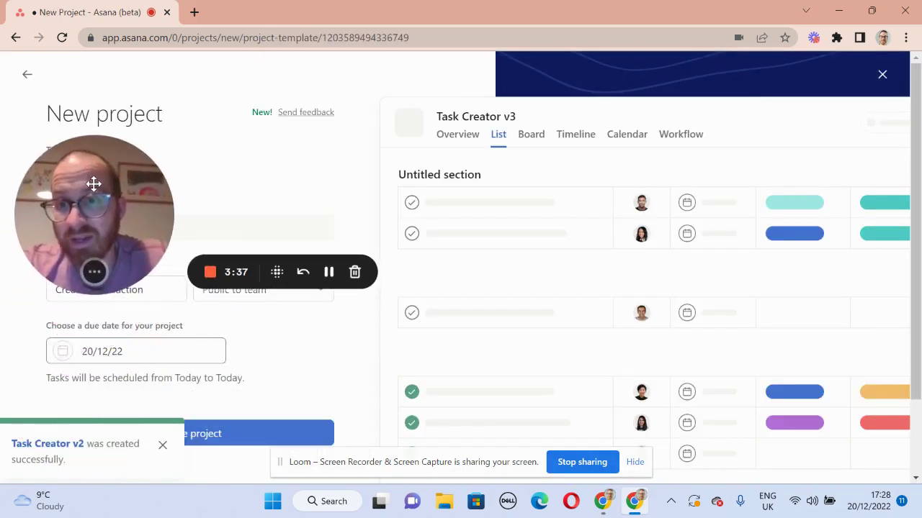
{"action": "left_click", "coordinate": [113, 349]}
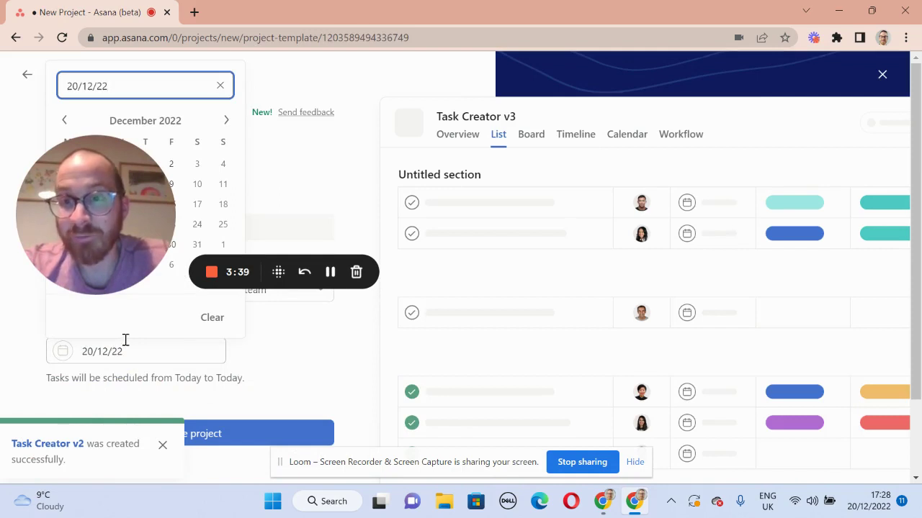
{"action": "left_click", "coordinate": [226, 121]}
{"action": "left_click", "coordinate": [226, 121]}
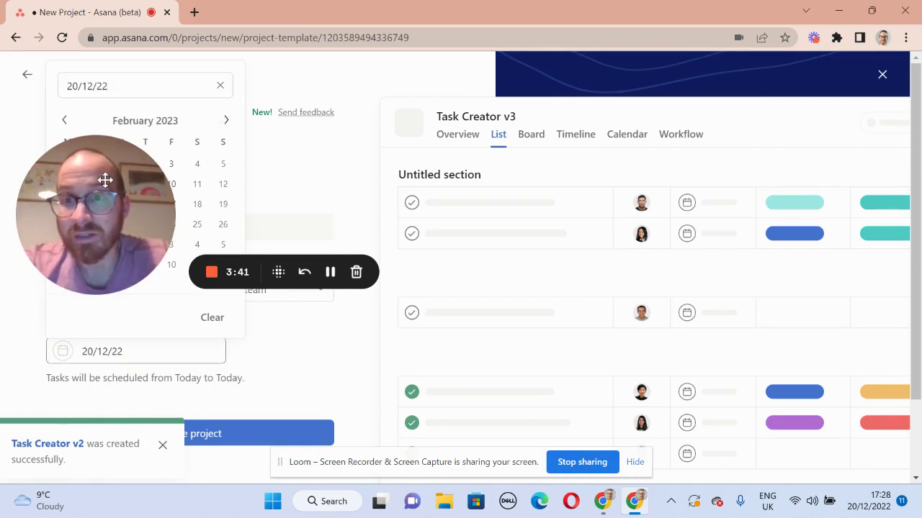
{"action": "left_click", "coordinate": [100, 228]}
{"action": "left_click_drag", "start_coordinate": [100, 216], "coordinate": [589, 336]}
{"action": "left_click", "coordinate": [126, 358]}
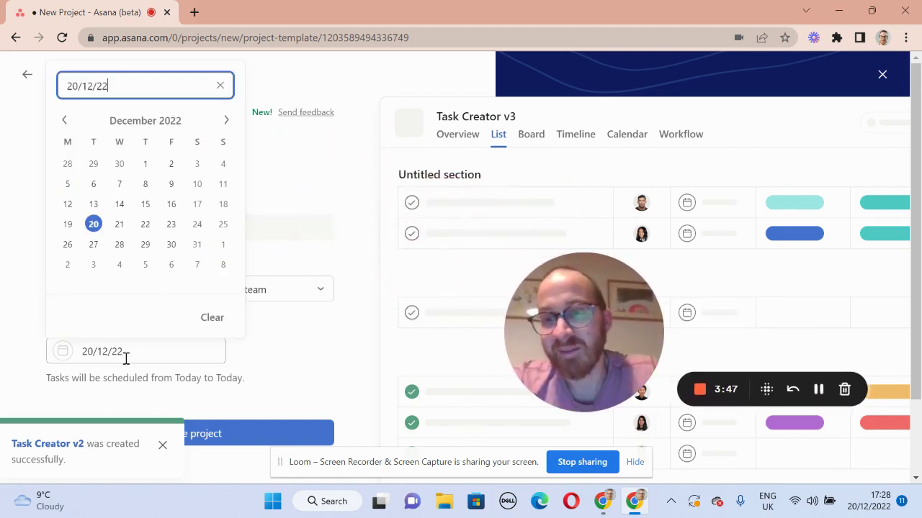
{"action": "left_click", "coordinate": [227, 121]}
{"action": "left_click", "coordinate": [228, 121]}
{"action": "left_click", "coordinate": [93, 205]}
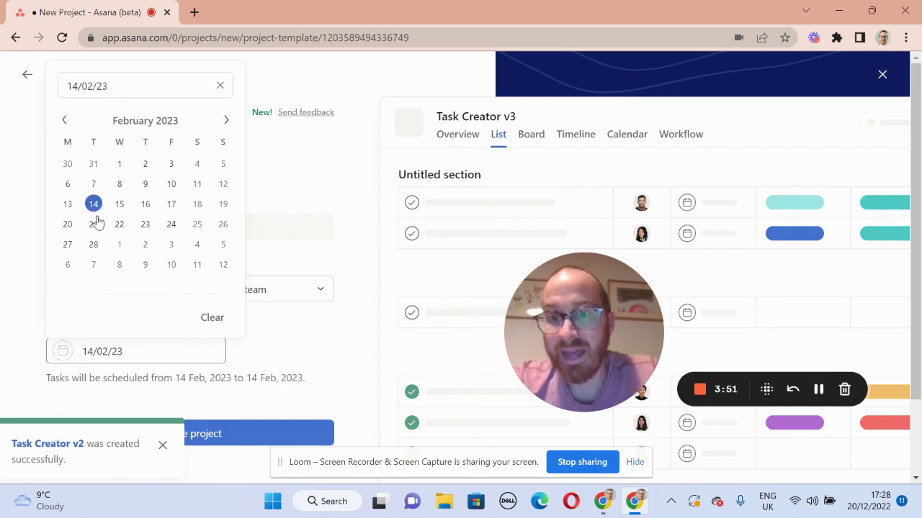
{"action": "left_click", "coordinate": [271, 432]}
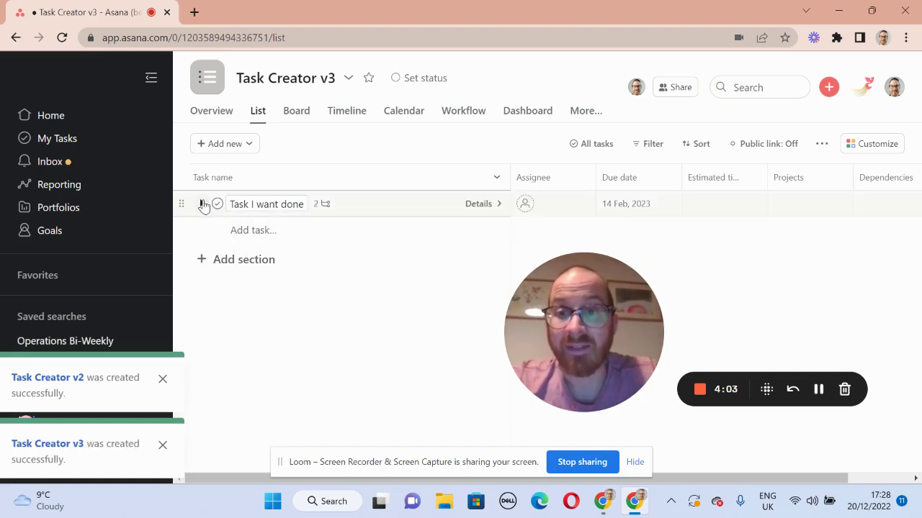
- Expand 'Task I want done' to show its two subtasks, due 7 Feb and 31 Jan 2023
{"action": "left_click", "coordinate": [202, 204]}
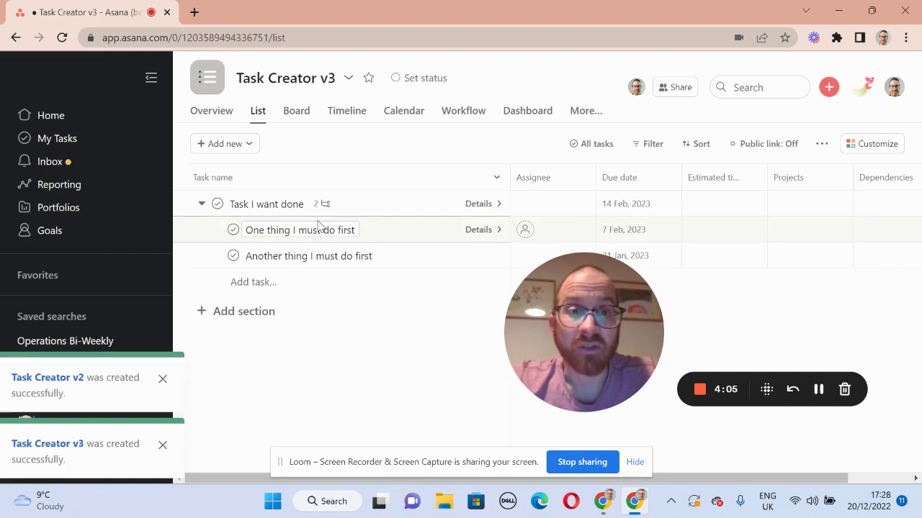